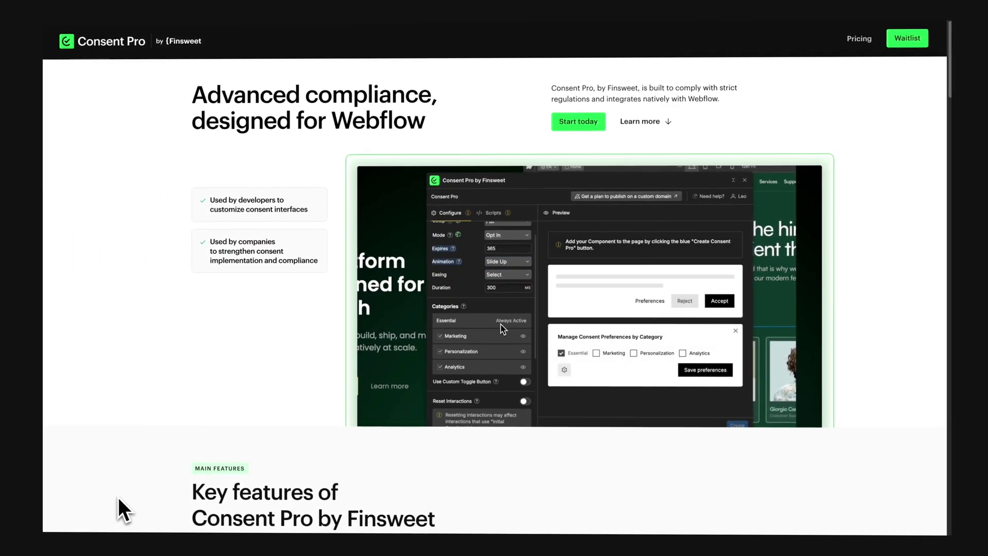
scroll(120, 496, down, 3)
scroll(117, 497, down, 3)
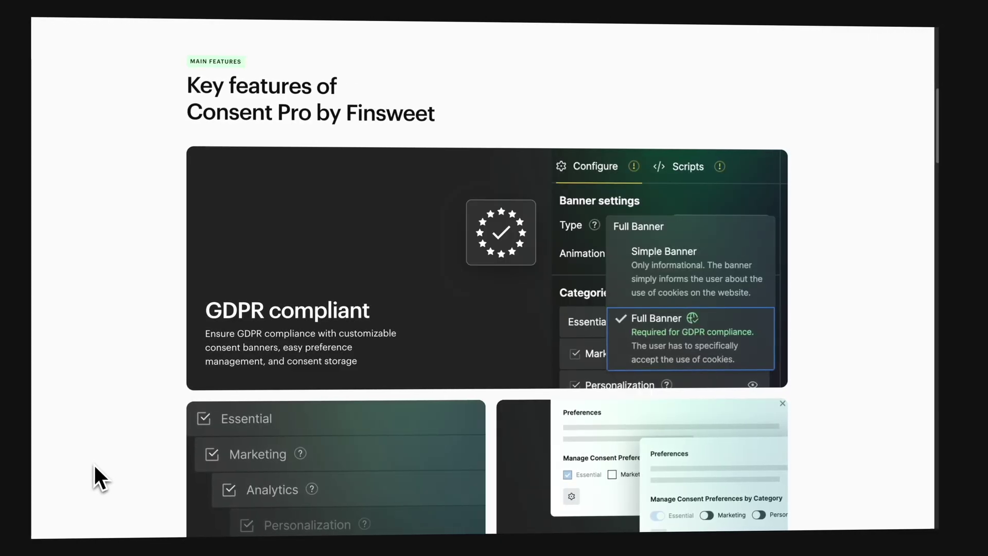
scroll(94, 467, down, 5)
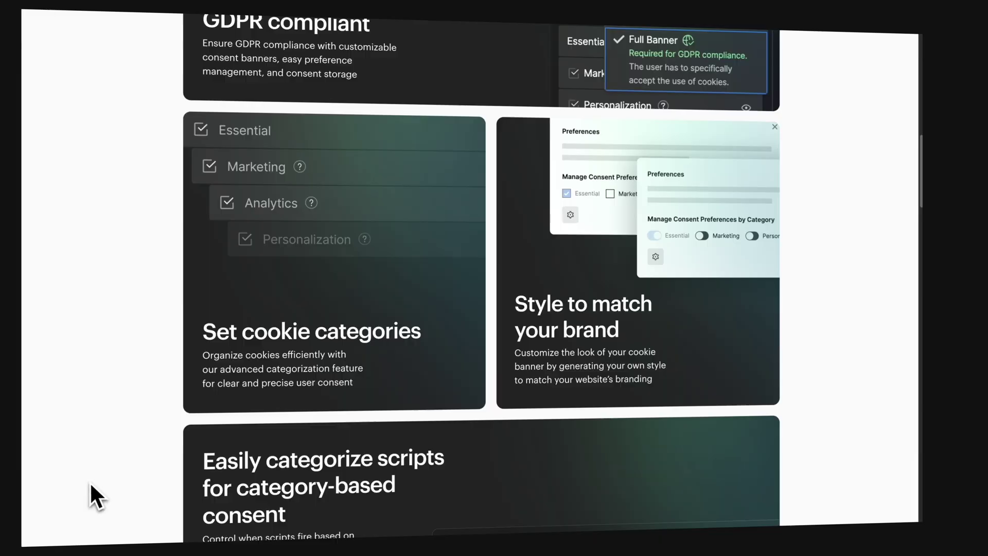
scroll(91, 501, down, 5)
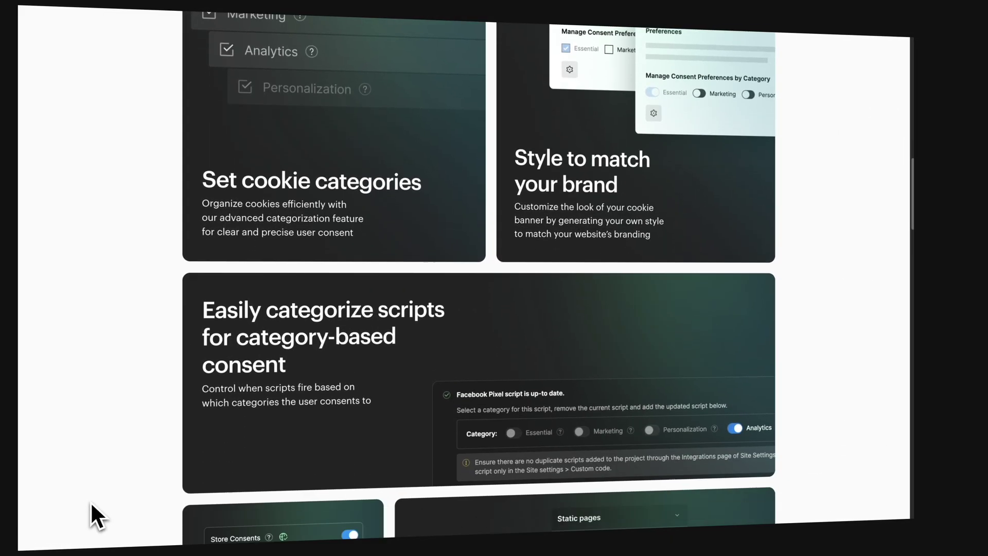
scroll(88, 507, down, 4)
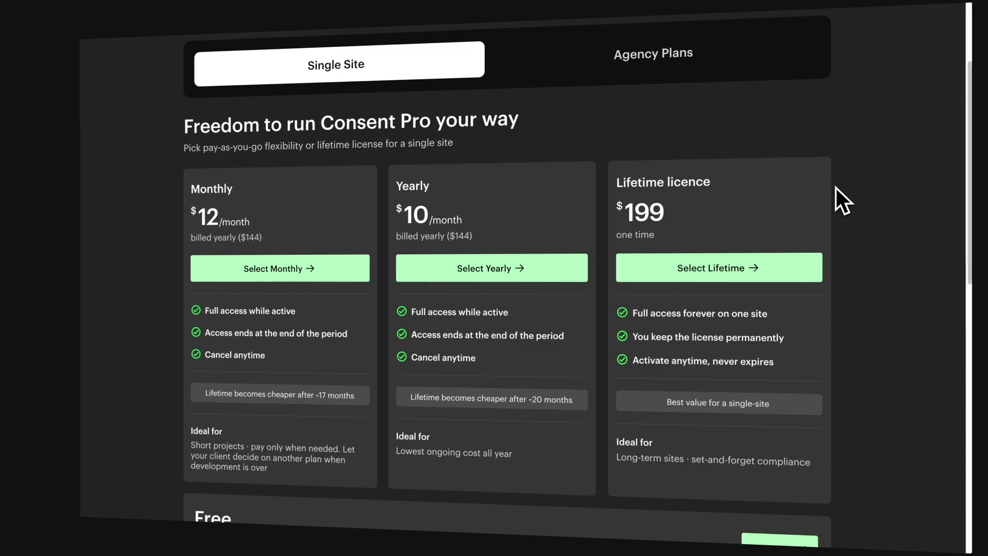
Step: Switch the Consent Pro pricing section to show the Agency Plans
click(656, 57)
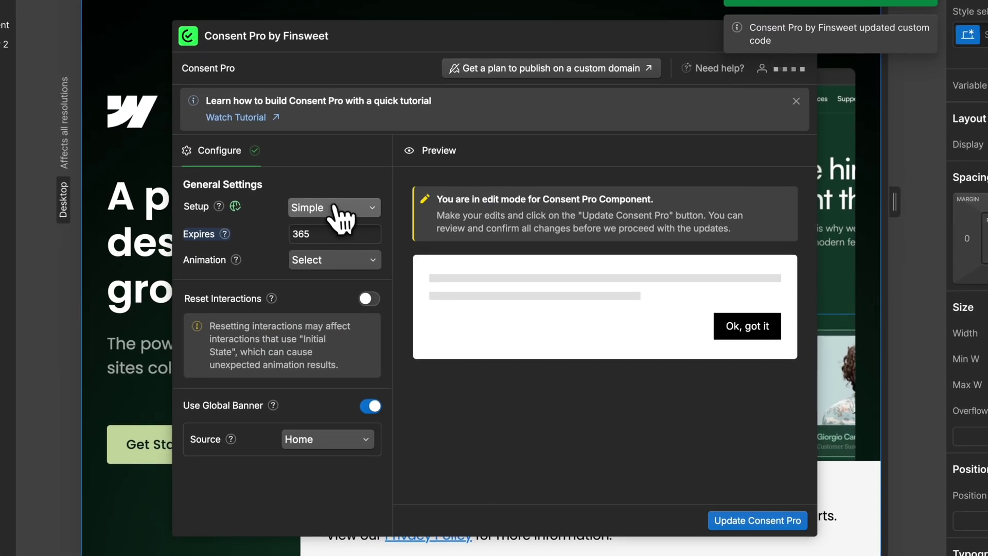
Step: Change the Consent Pro banner Setup from Simple to Full
click(371, 223)
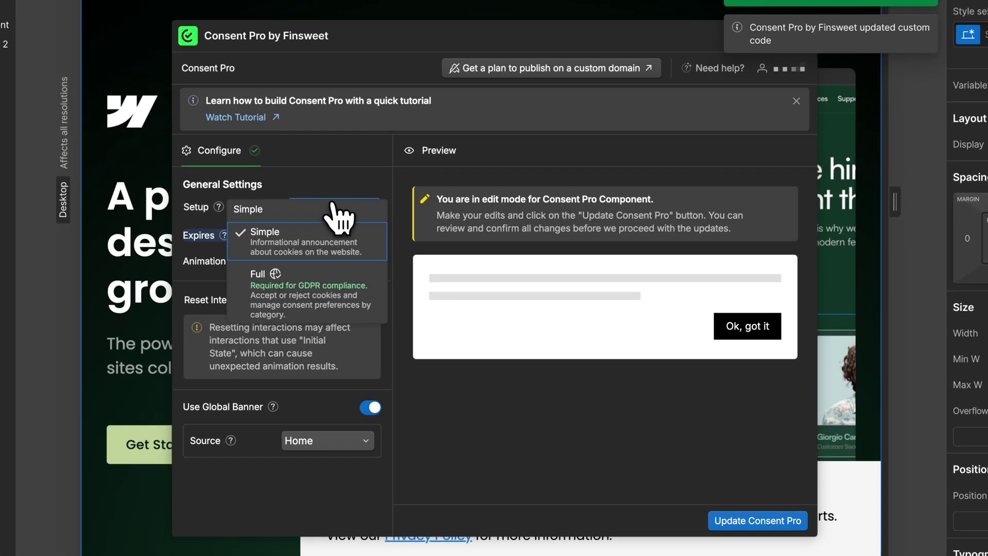
click(323, 263)
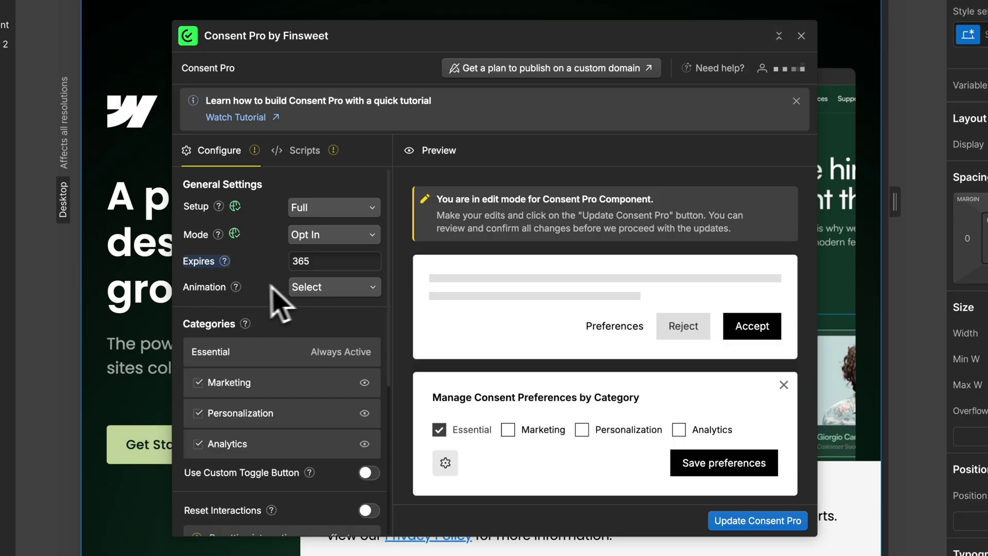
scroll(255, 310, down, 2)
scroll(255, 309, down, 2)
scroll(255, 309, down, 1)
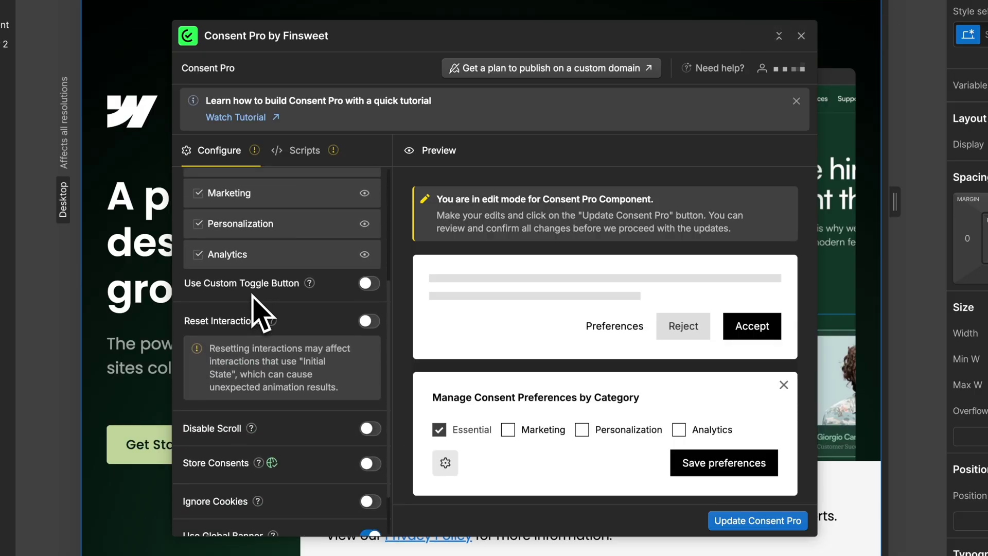
scroll(256, 309, down, 1)
scroll(255, 308, down, 1)
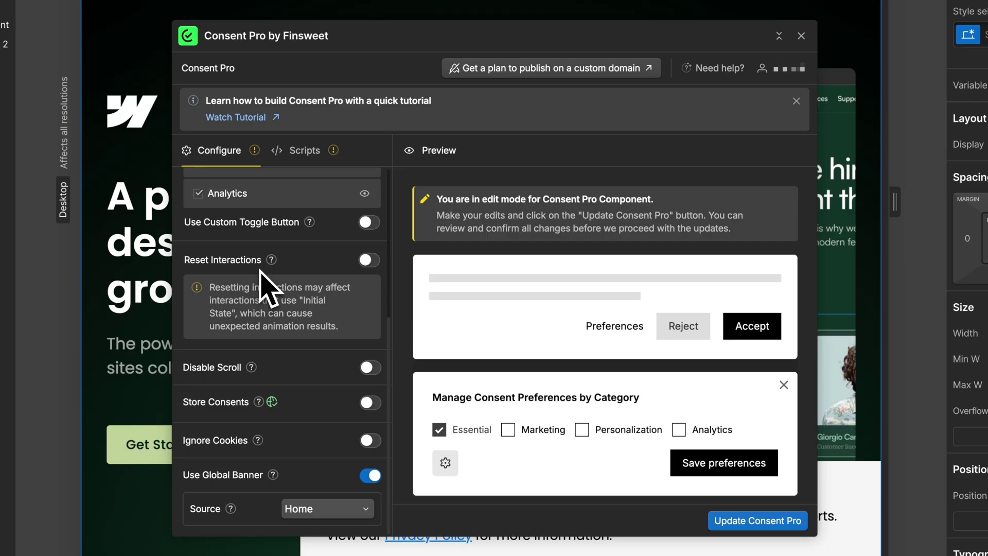
scroll(275, 274, up, 1)
scroll(276, 266, up, 4)
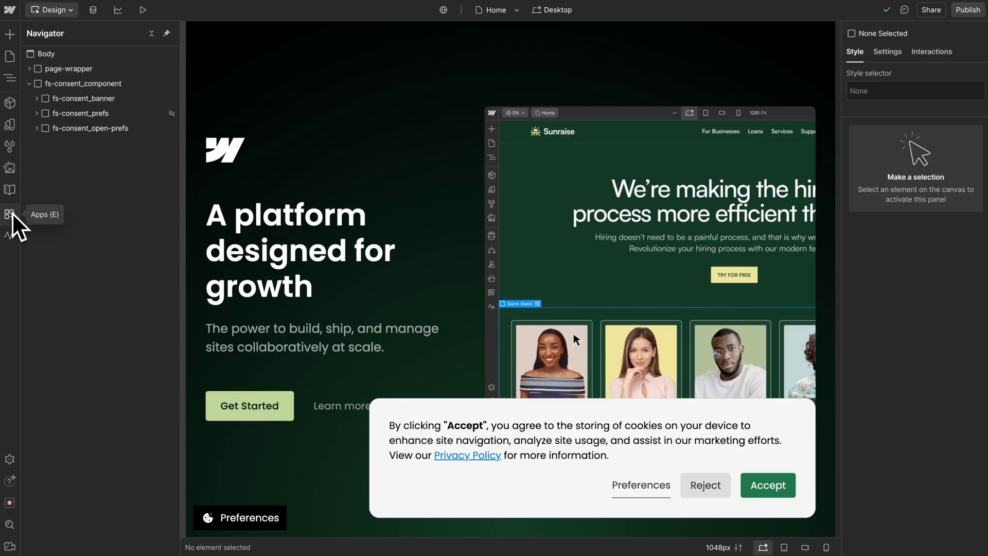
Step: Launch Consent Pro from Apps and publish the site to staging
click(11, 215)
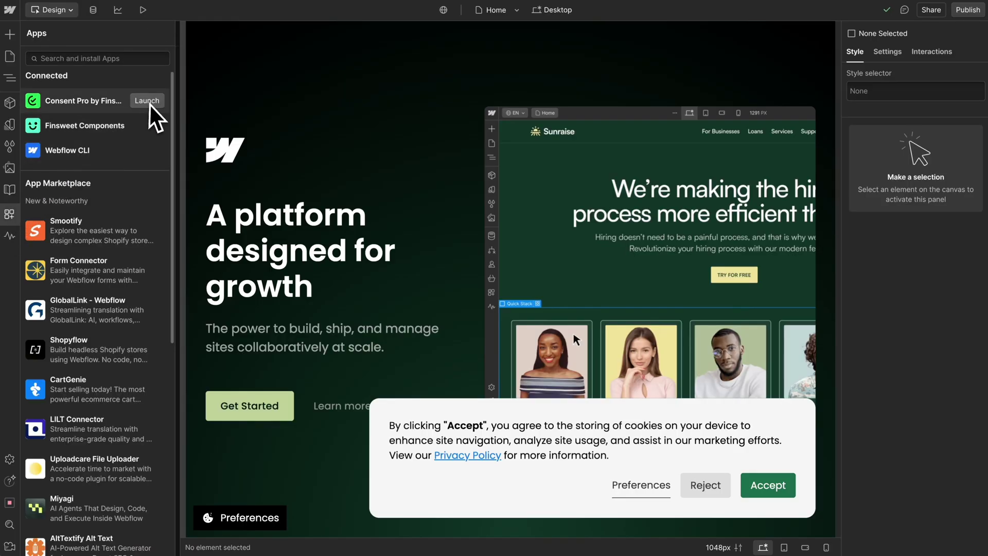
click(147, 101)
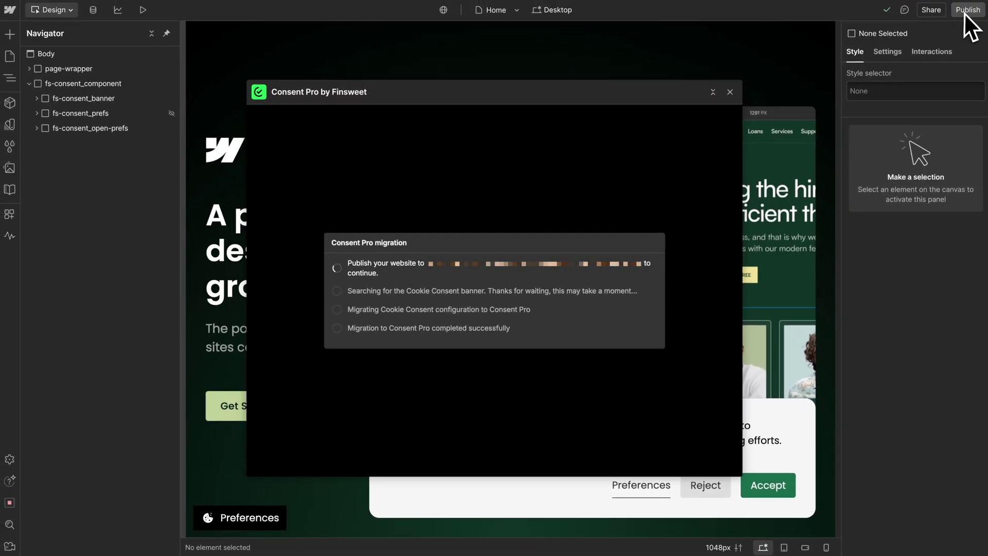
click(967, 12)
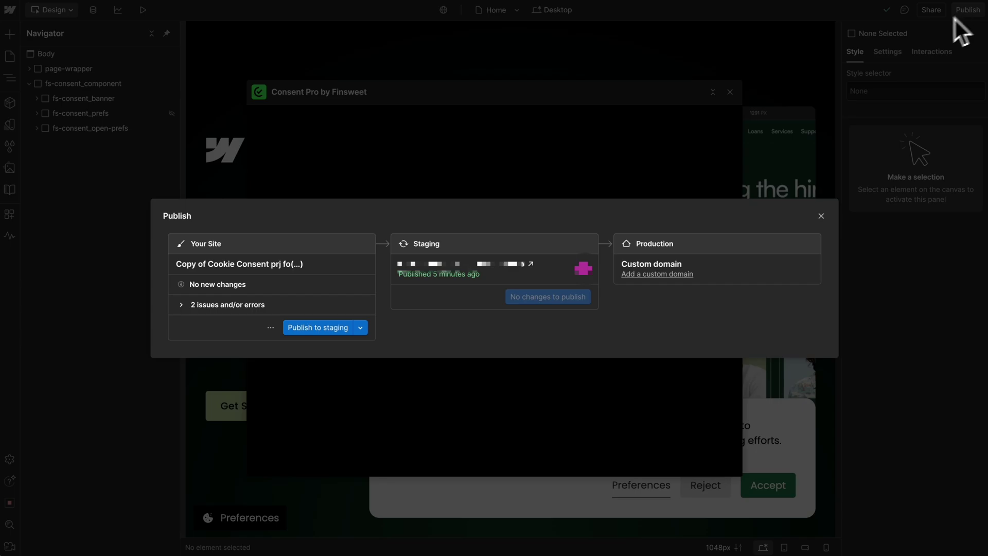
click(333, 340)
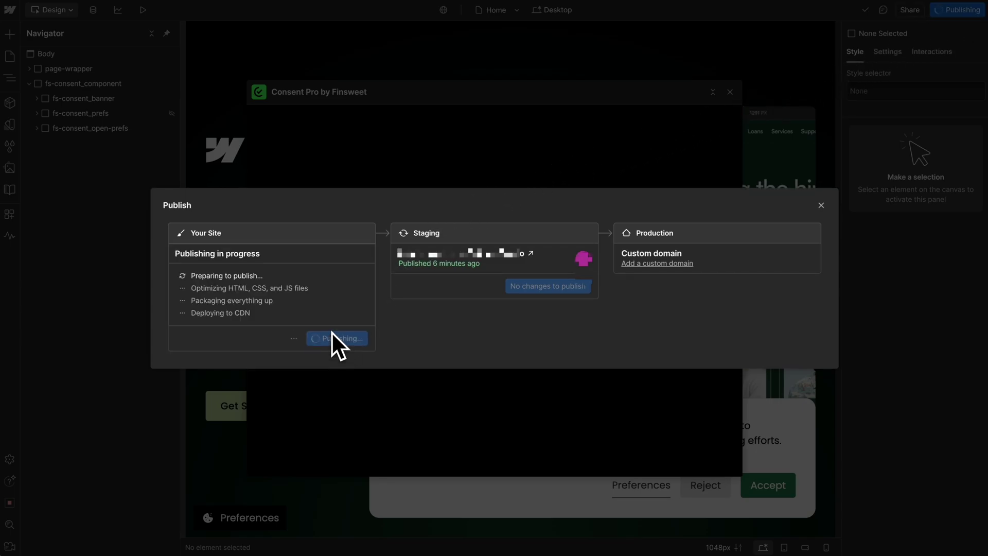
click(821, 207)
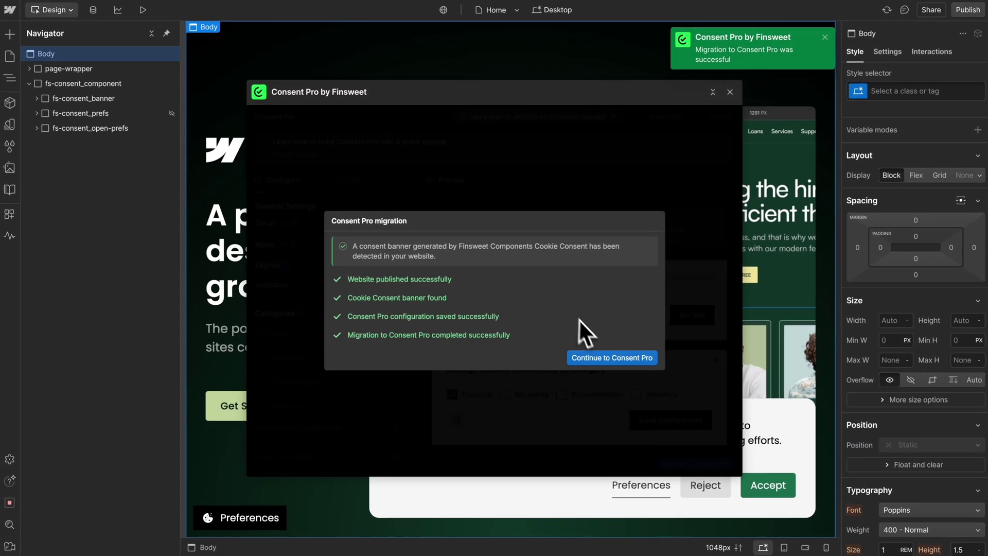
Step: Run Update Consent Pro, dismiss the no-changes notice, and close the app
click(611, 359)
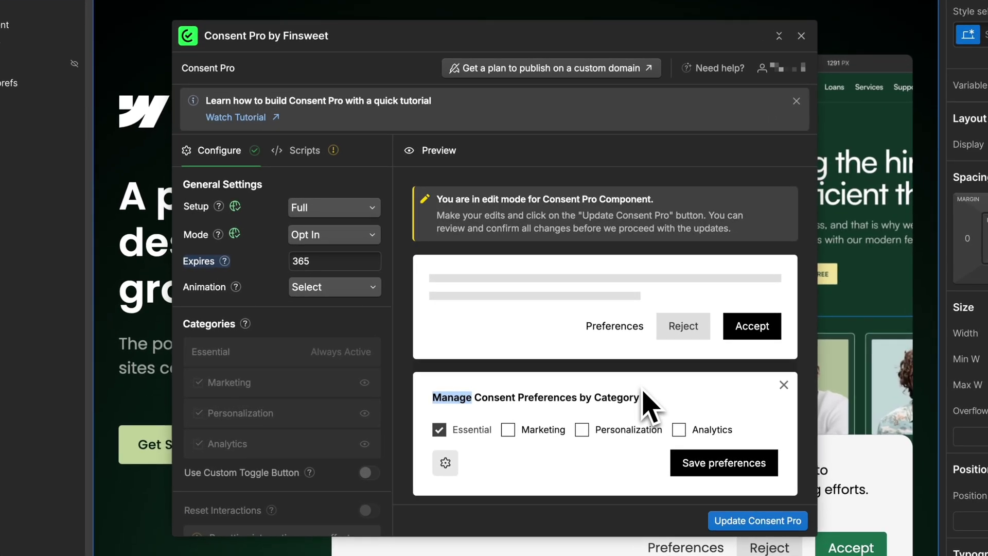
click(741, 520)
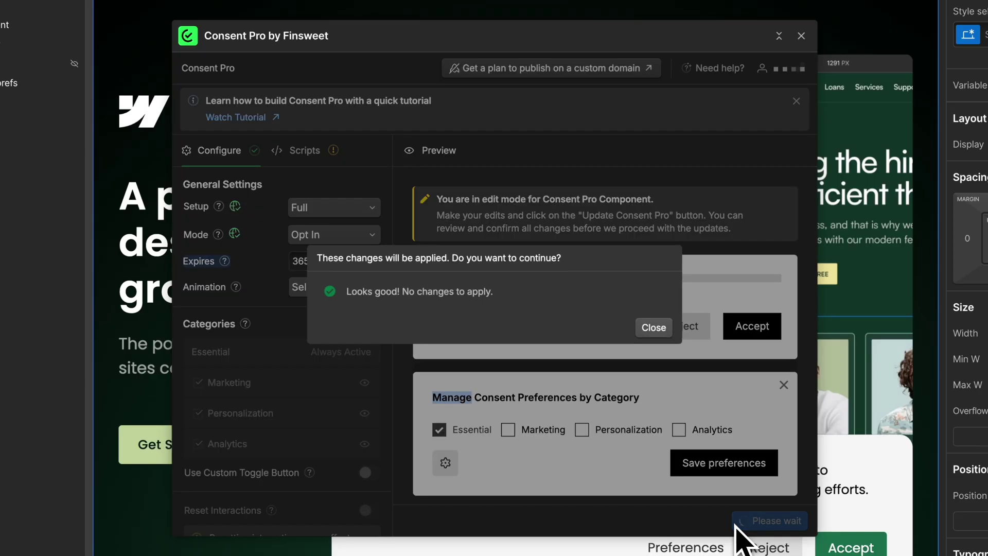
click(654, 328)
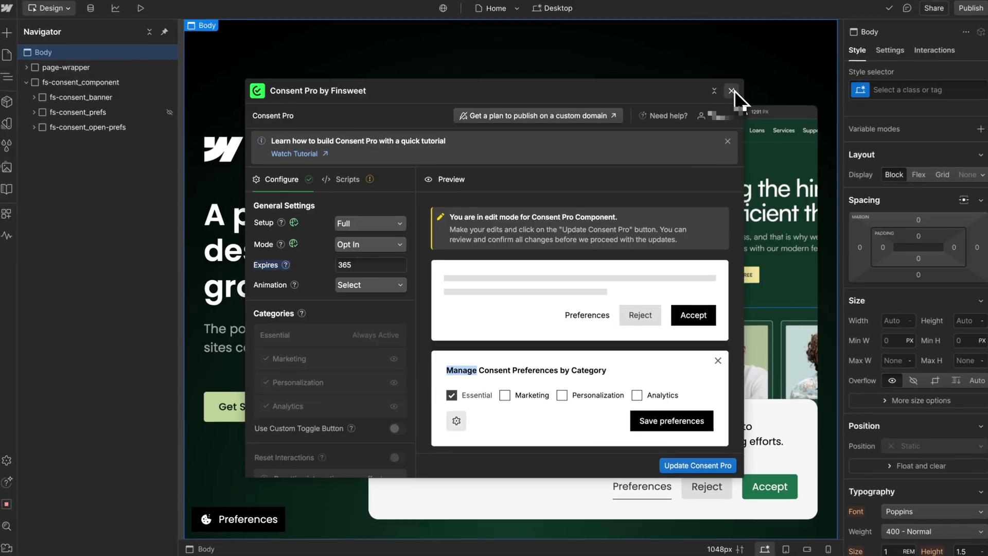
click(734, 94)
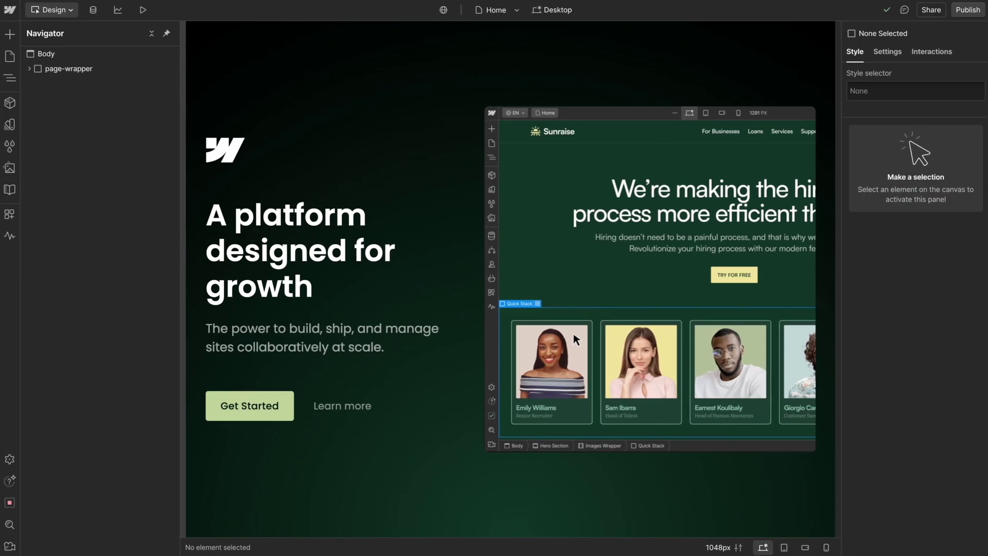
Step: Relaunch Consent Pro from Apps and continue into setting up a new banner
click(9, 214)
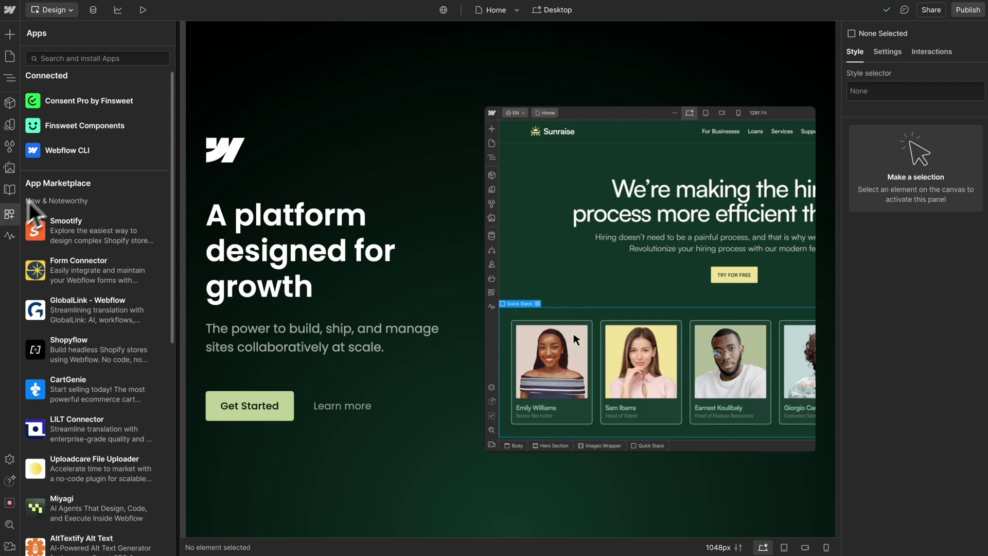
mouse_move(89, 101)
click(150, 101)
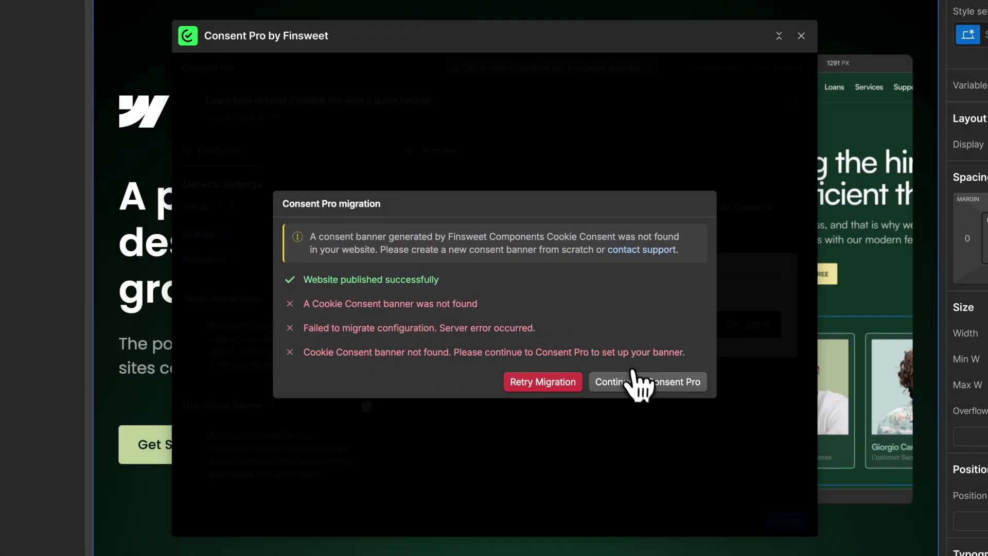
click(641, 382)
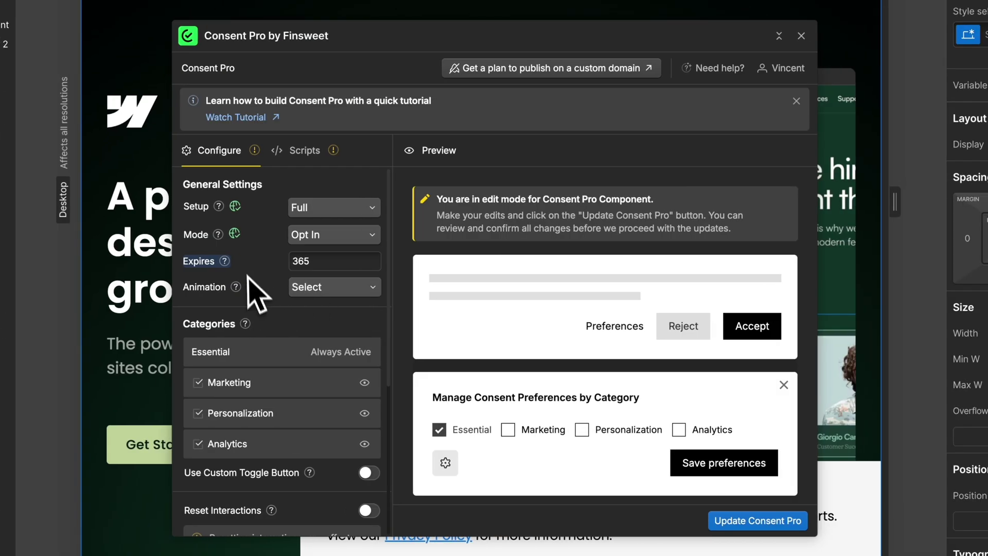
scroll(247, 275, down, 1)
scroll(249, 280, down, 3)
scroll(250, 287, down, 1)
scroll(252, 294, down, 1)
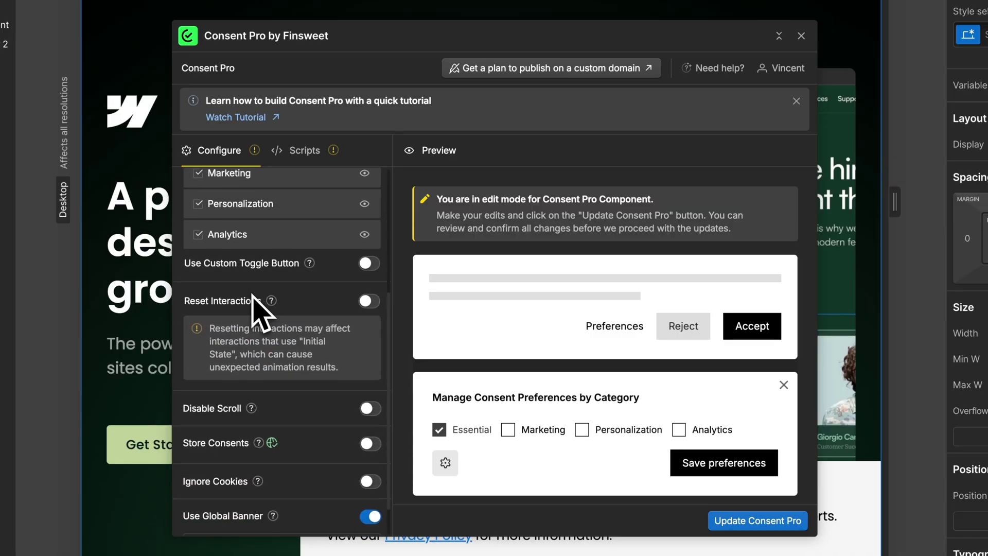
scroll(254, 308, down, 1)
scroll(286, 343, down, 3)
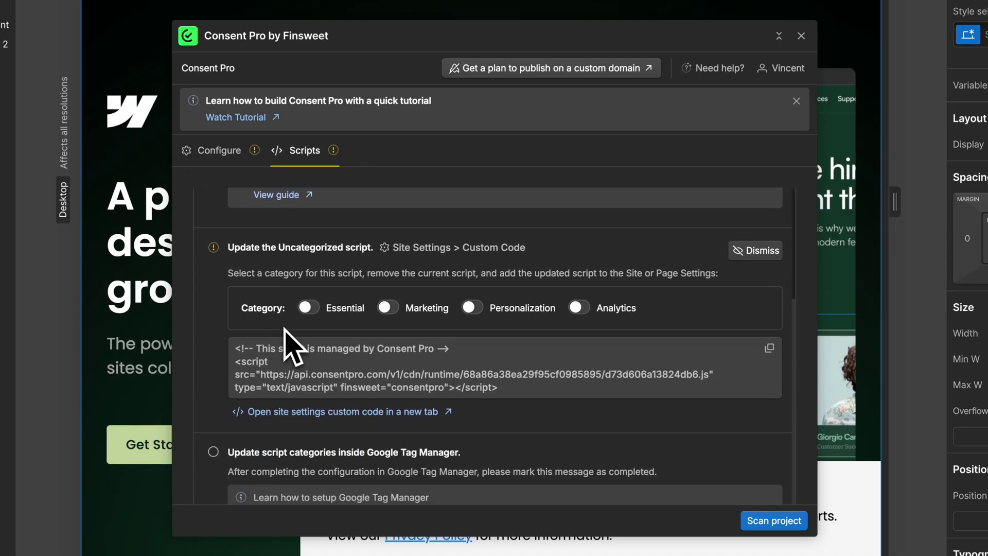
Step: Tag the uncategorized script as Essential, create and confirm the banner, then close Consent Pro
click(309, 308)
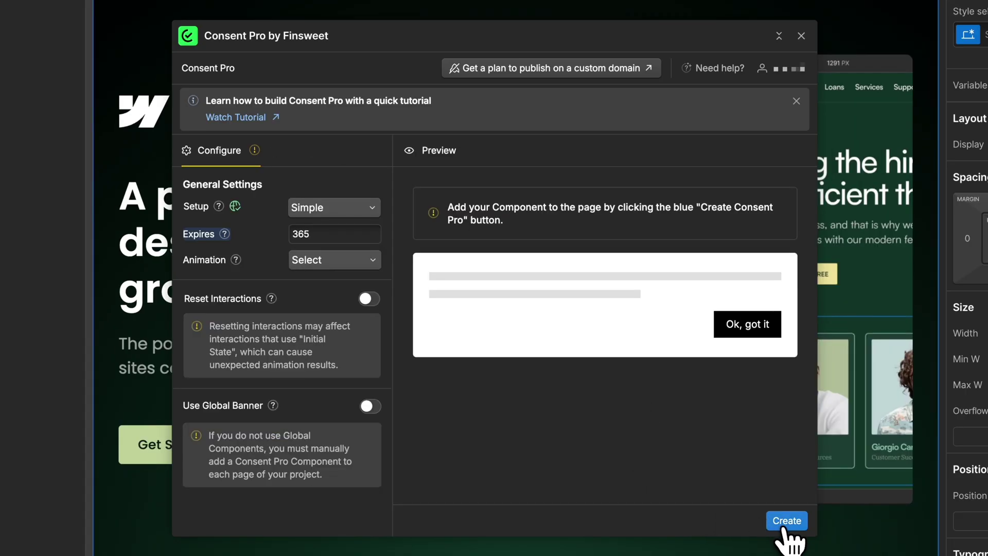
click(786, 521)
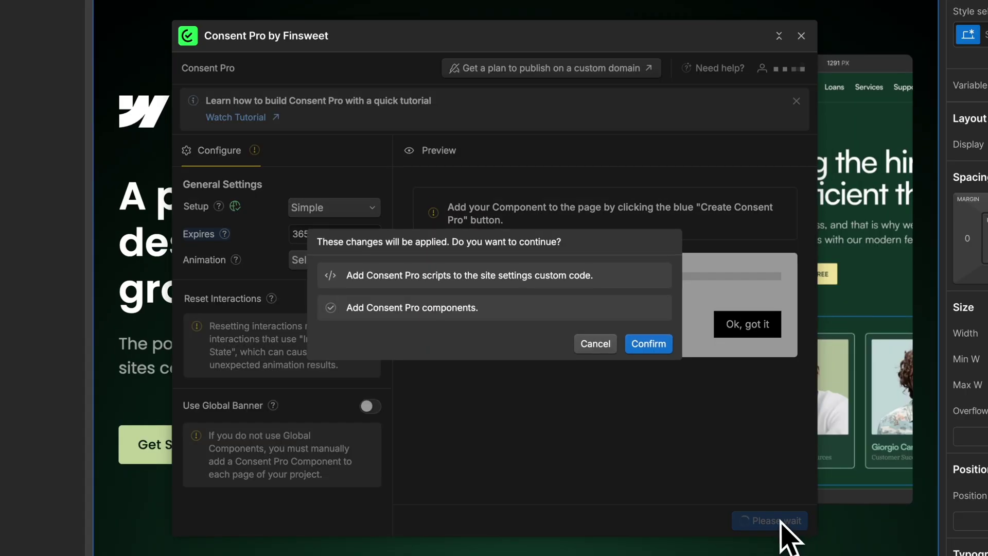
click(640, 345)
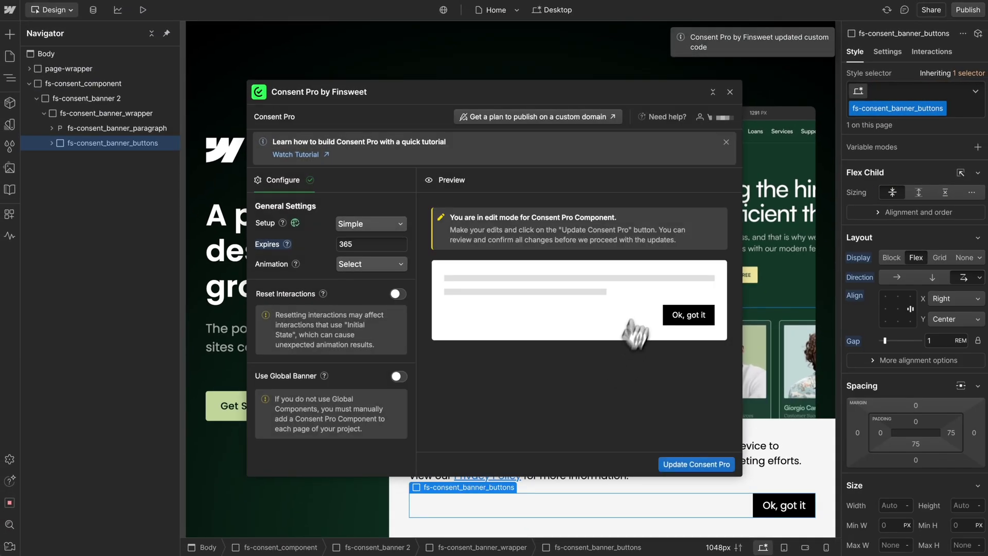
click(729, 92)
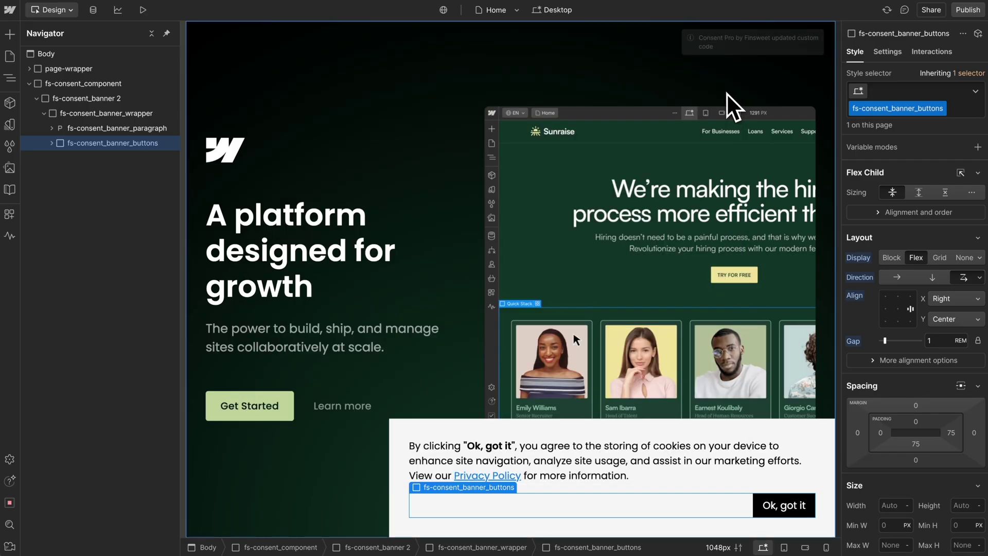